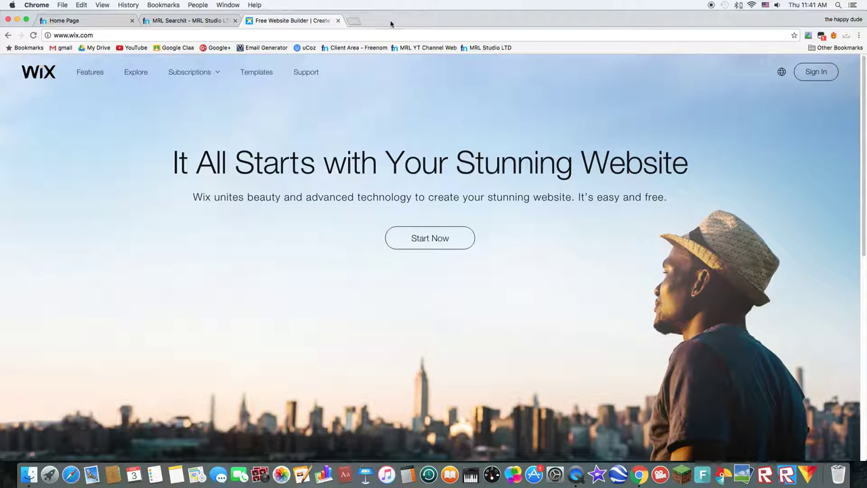
Step: Examine the example websites at mrlsearchit.tk and mrlyoutube.ml, including their page content
click(209, 21)
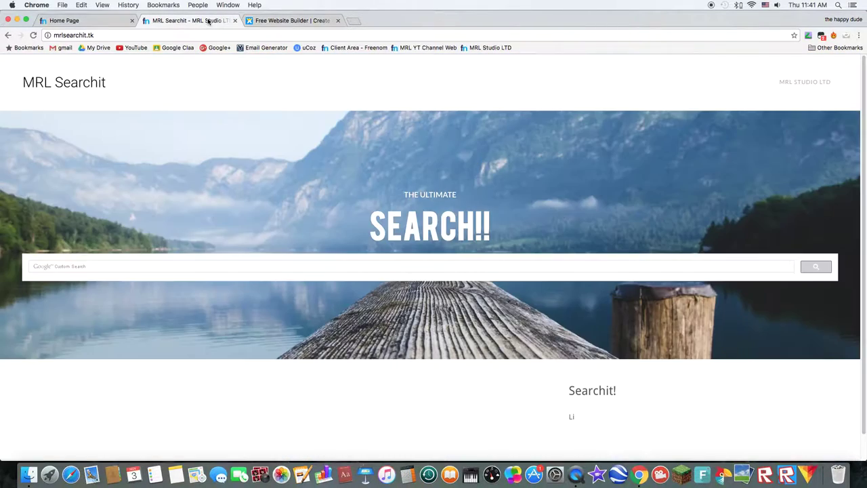
scroll(500, 352, down, 2)
click(272, 22)
click(187, 23)
scroll(406, 271, down, 1)
scroll(474, 376, up, 1)
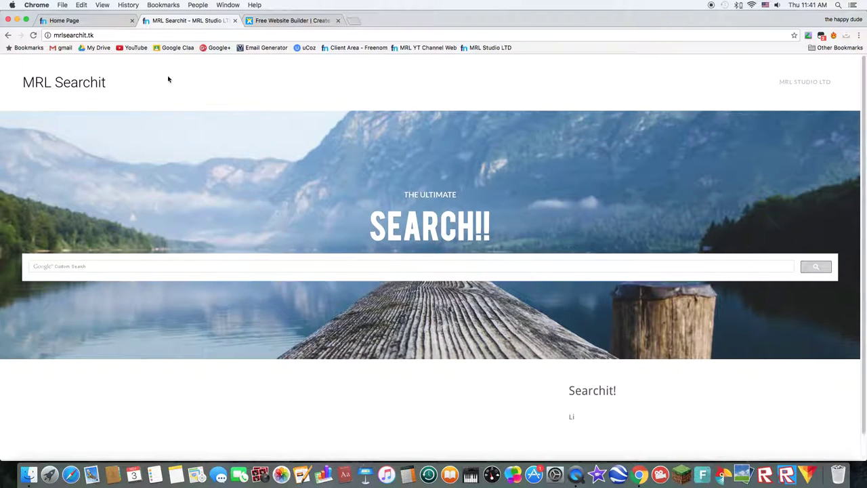
click(95, 22)
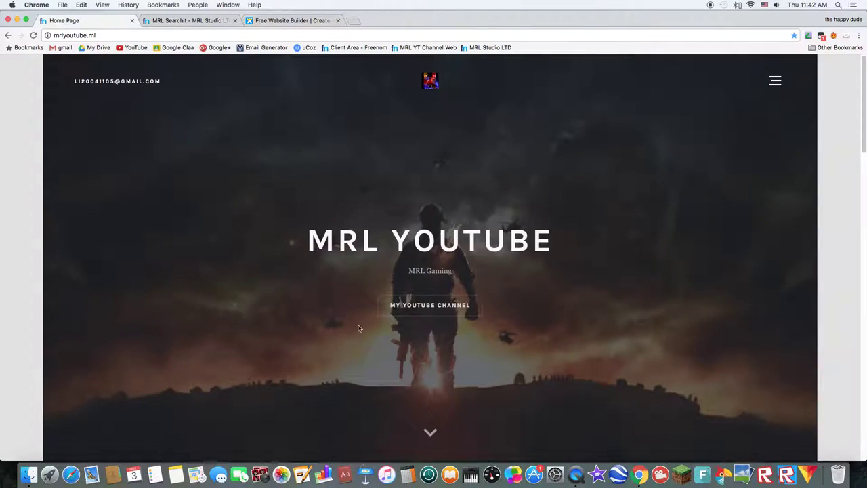
scroll(373, 346, down, 5)
scroll(374, 348, up, 4)
scroll(375, 348, up, 2)
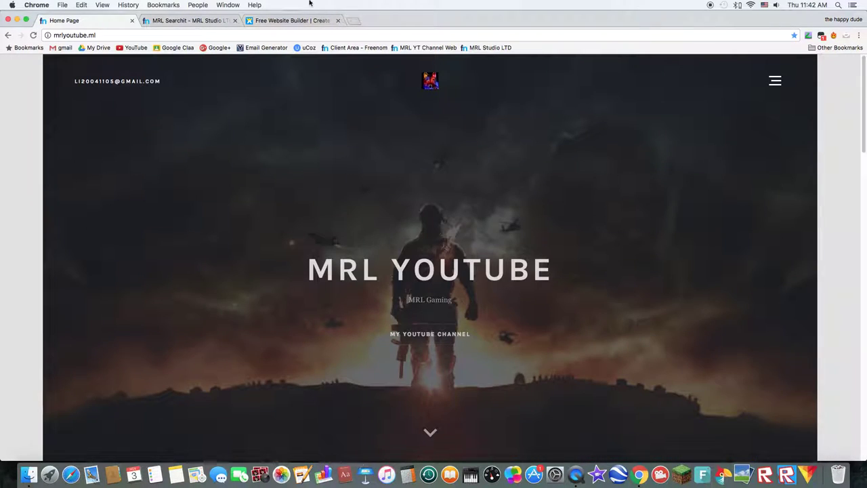
Step: Sign in to Wix with the Google account and dismiss the upgrade offer
click(265, 23)
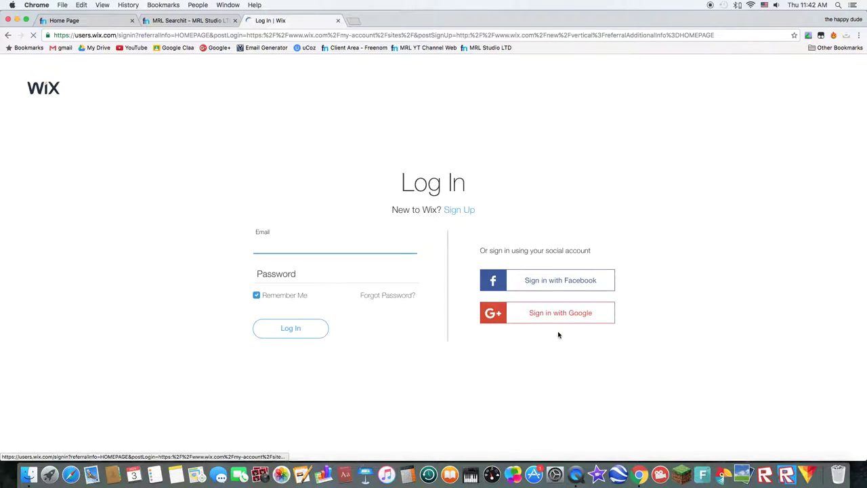
click(547, 315)
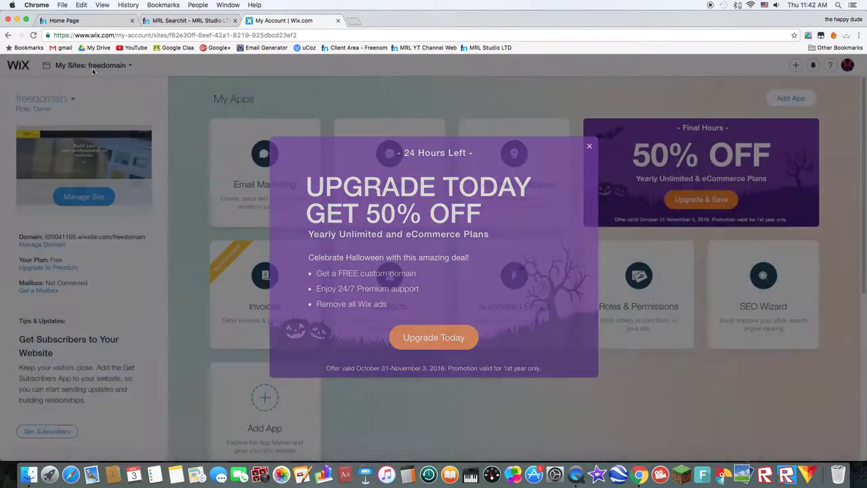
click(273, 129)
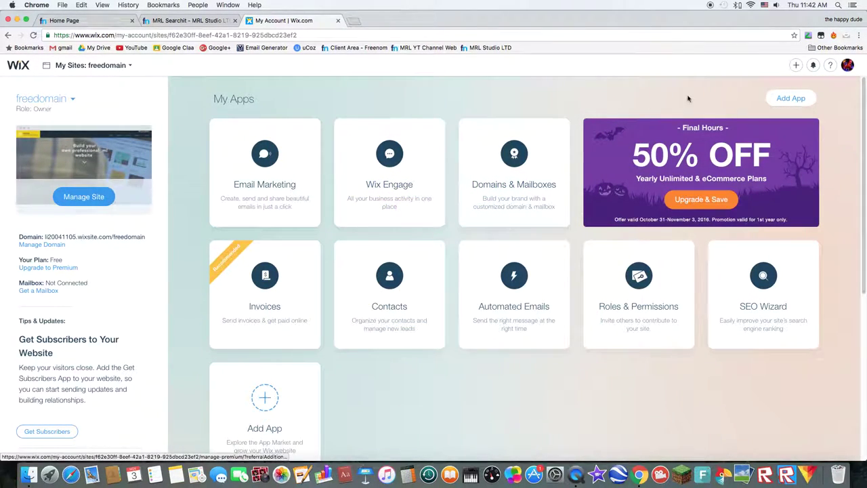
Step: Create a new website in the Restaurants & Food category and open the Ice Cream template in the editor
click(796, 65)
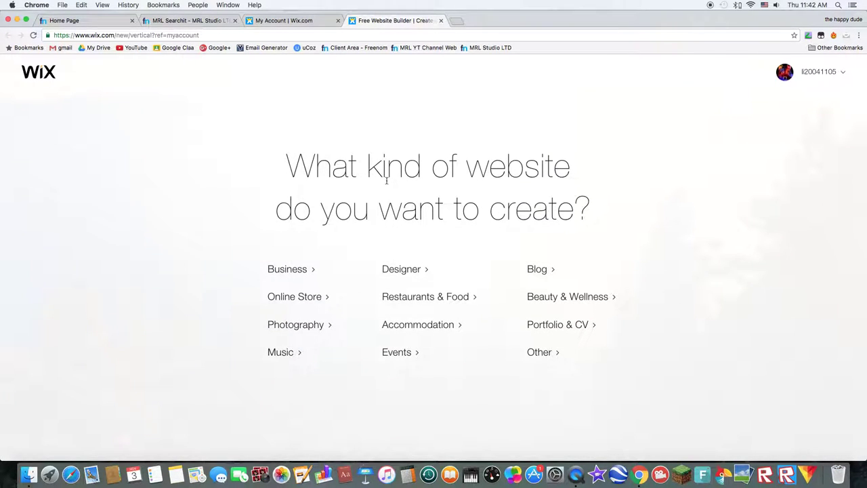
click(535, 274)
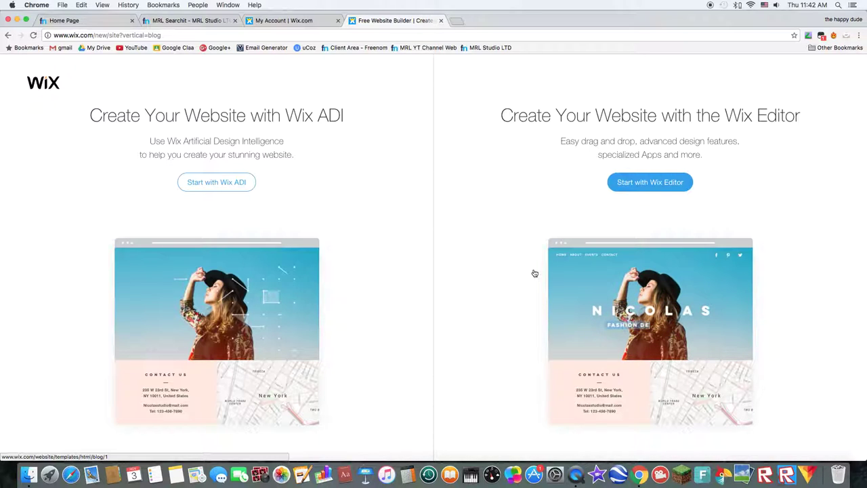
click(8, 36)
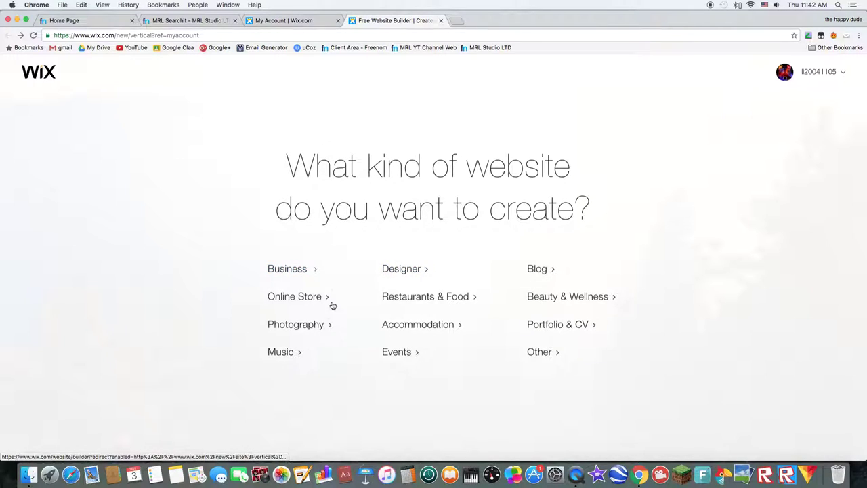
click(413, 296)
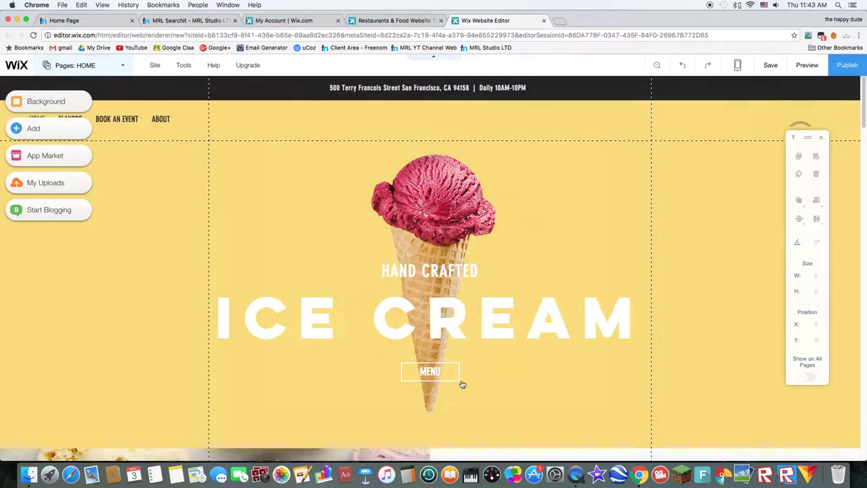
Step: Look through the template's home page and publish the site on a free Wix.com domain with the site name mrlgaming
click(455, 386)
scroll(413, 319, down, 5)
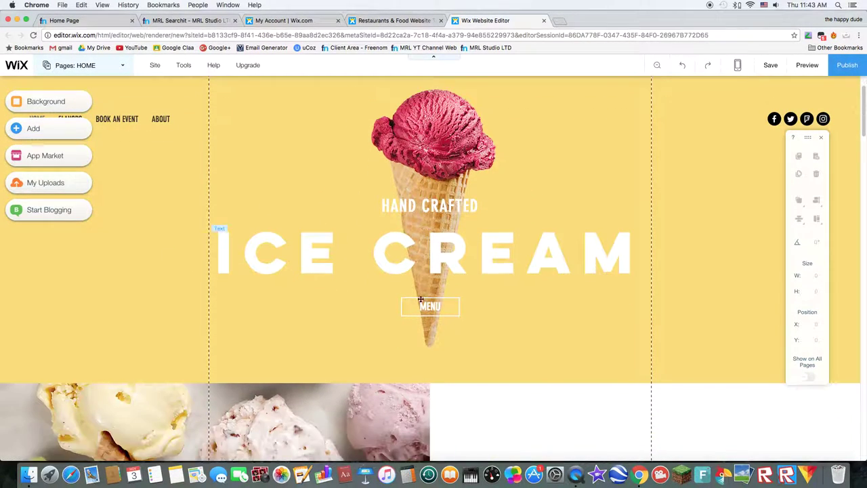
scroll(523, 319, down, 2)
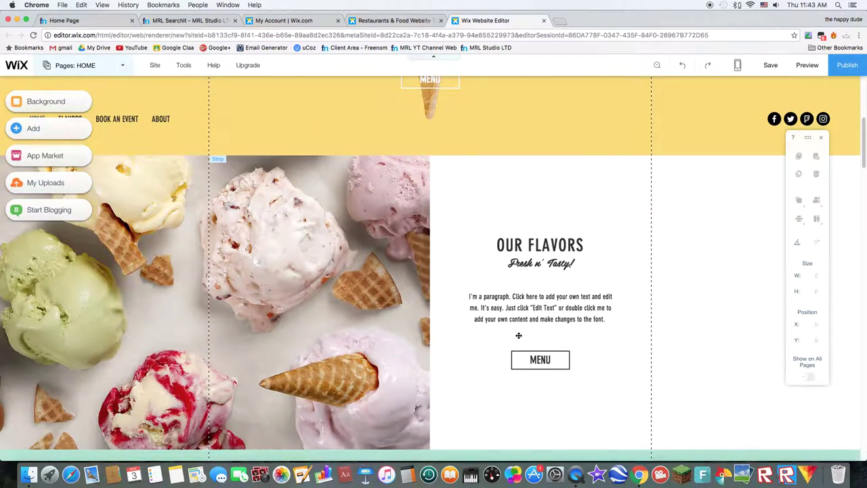
scroll(540, 359, down, 10)
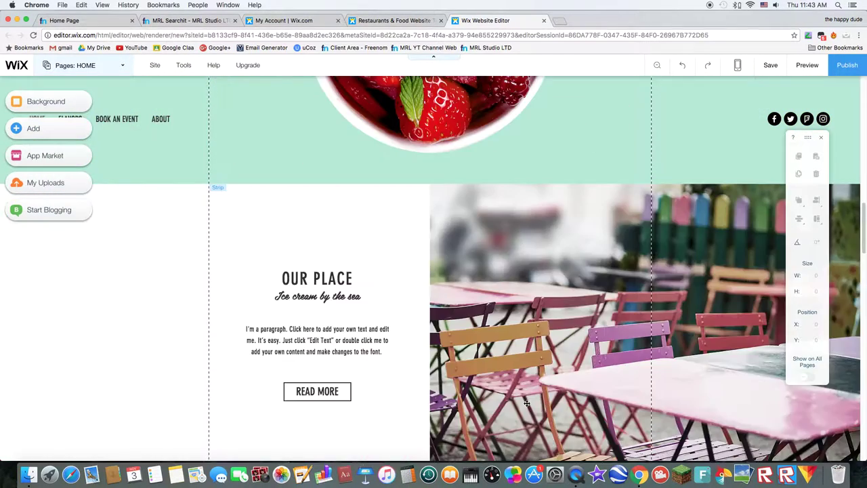
scroll(528, 400, up, 15)
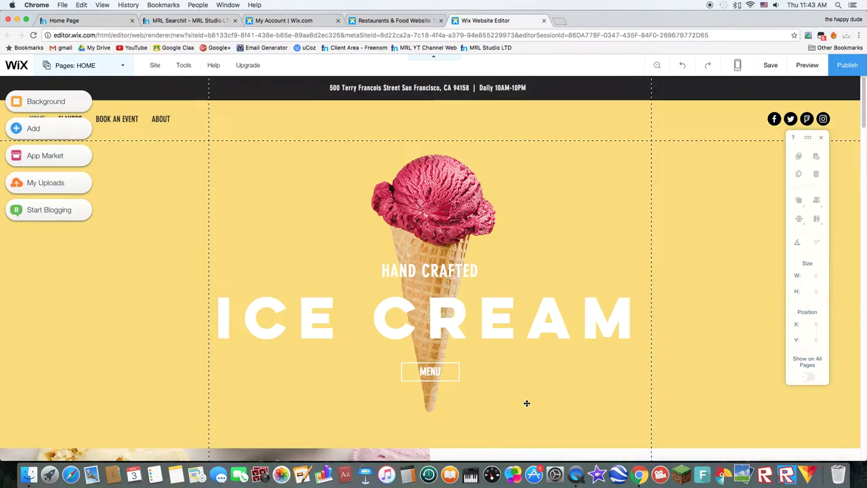
click(846, 65)
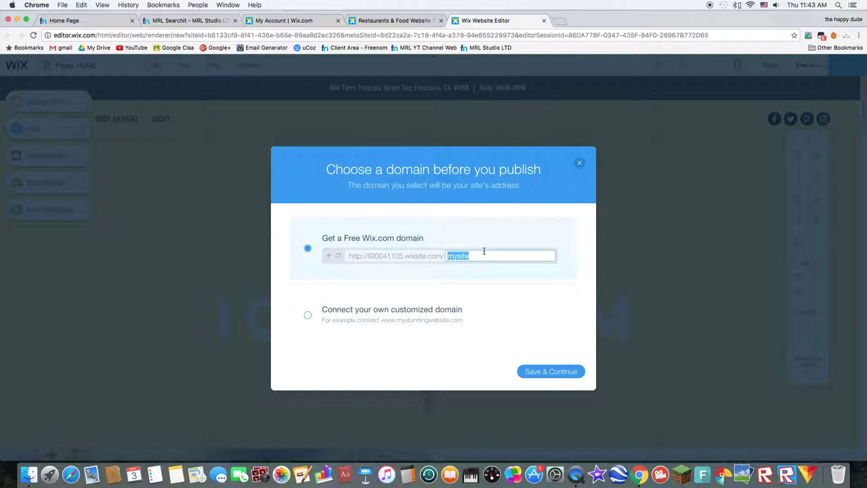
text(mrlgaming)
click(548, 366)
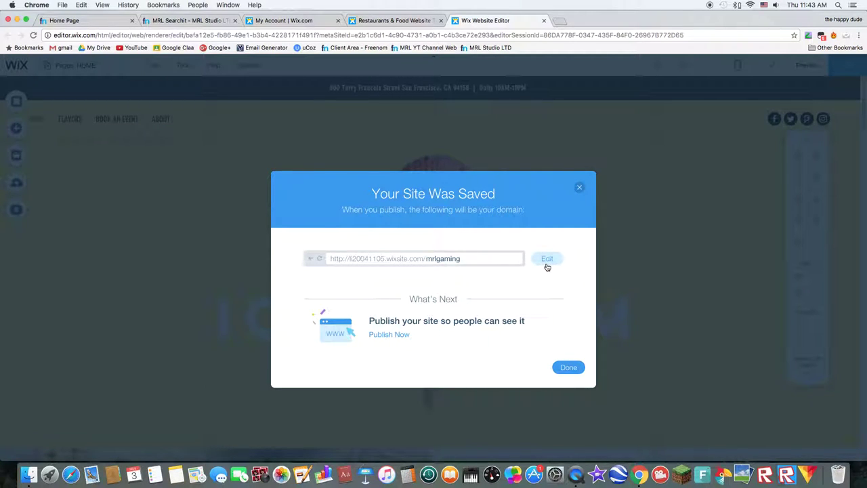
click(570, 370)
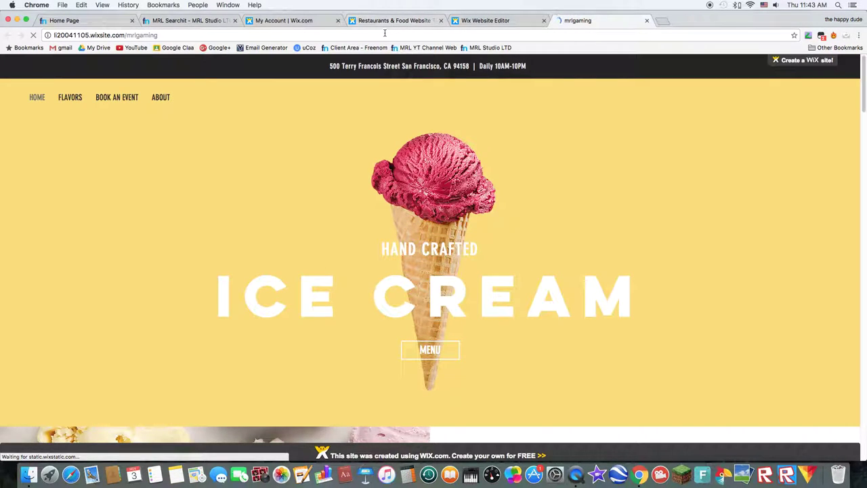
Step: Copy the published site's address and open dot.tk in a new browser tab
click(379, 34)
key(super+c)
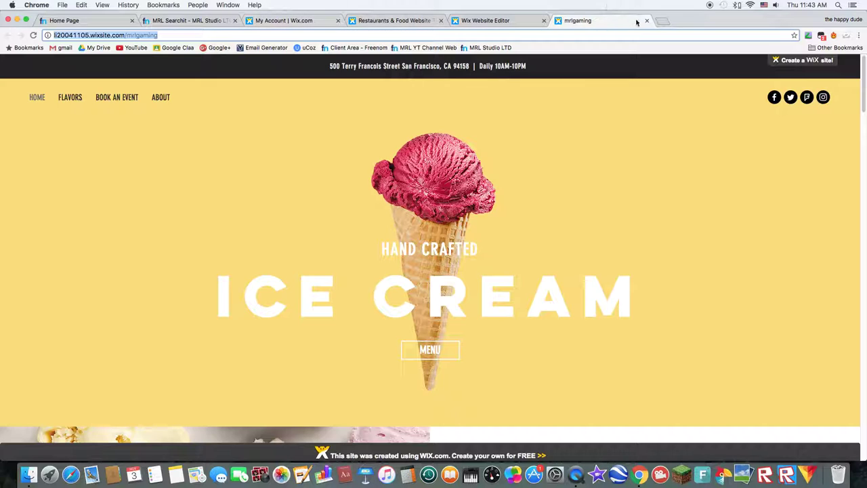
click(663, 22)
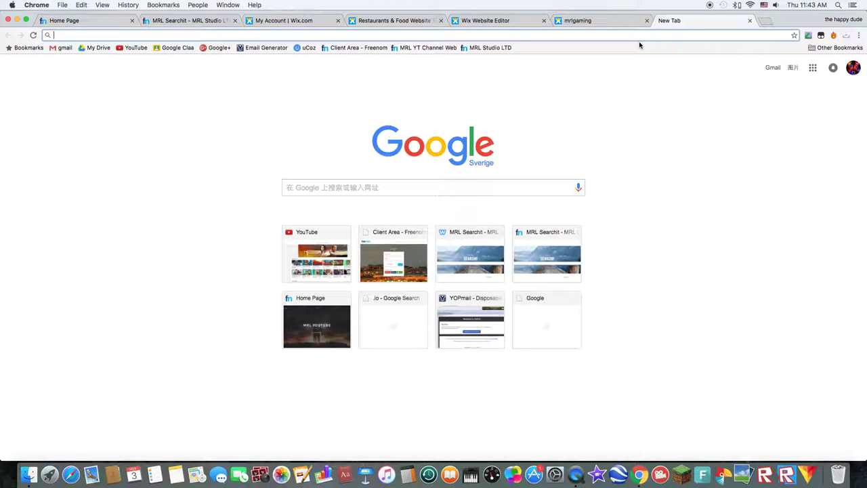
text(dot k)
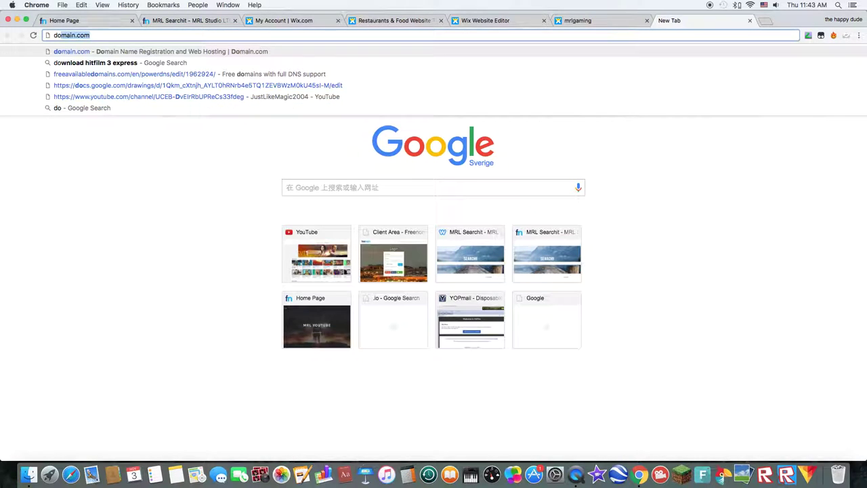
key(BackSpace)
key(BackSpace)
text(.)
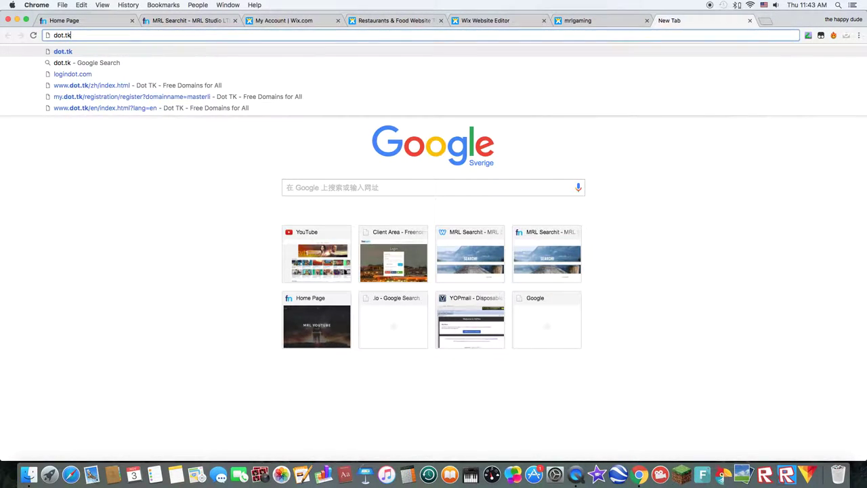
text(tk)
key(Return)
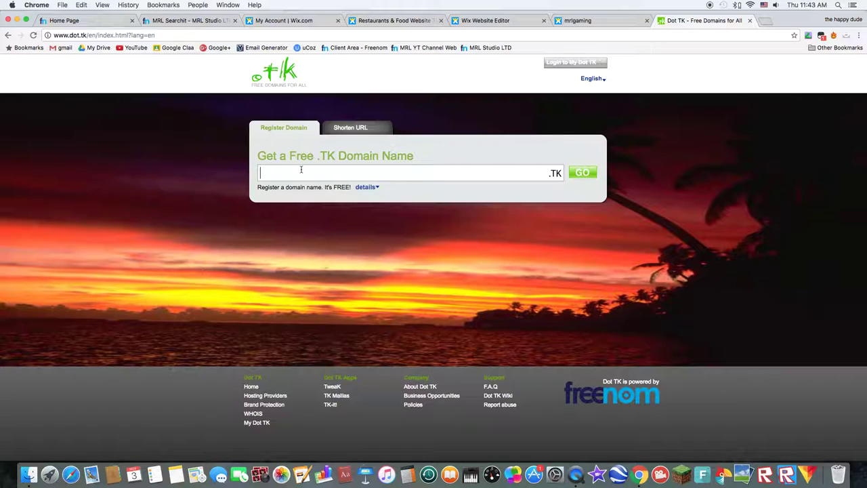
text(icecreamer)
click(584, 173)
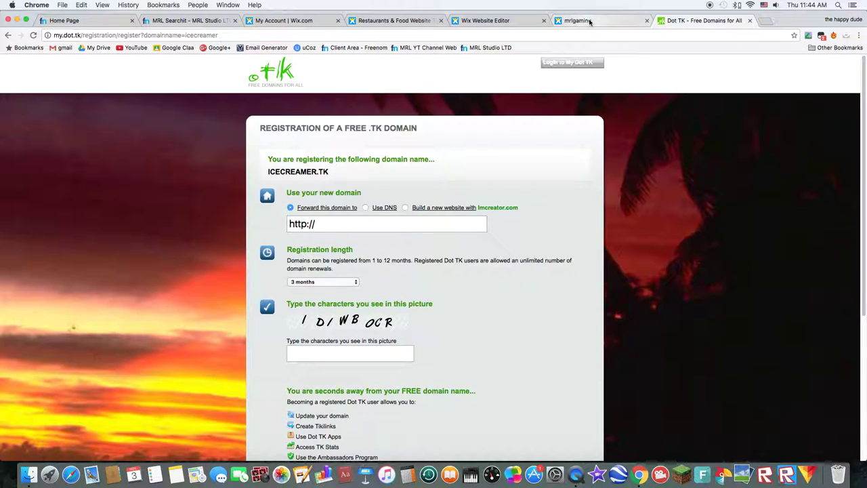
key(super+v)
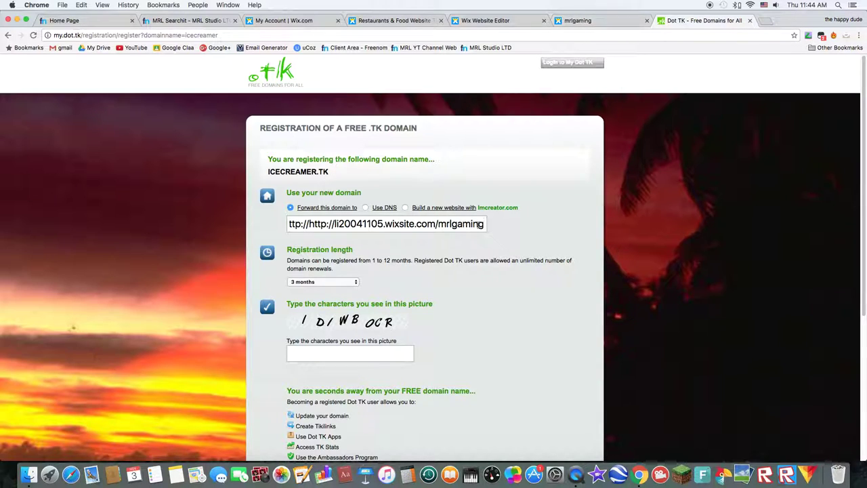
drag(334, 224, 311, 226)
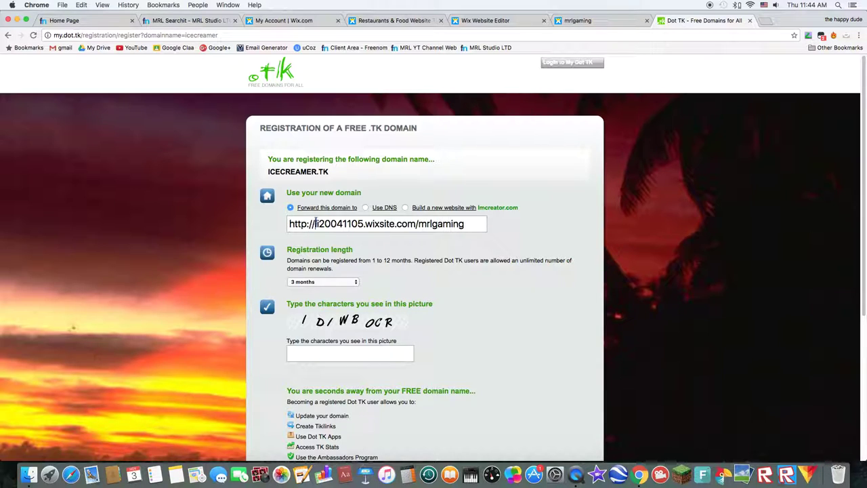
key(BackSpace)
Step: Submit the domain registration without signing up, with a length of 12 months and the picture's verification characters filled in
click(314, 283)
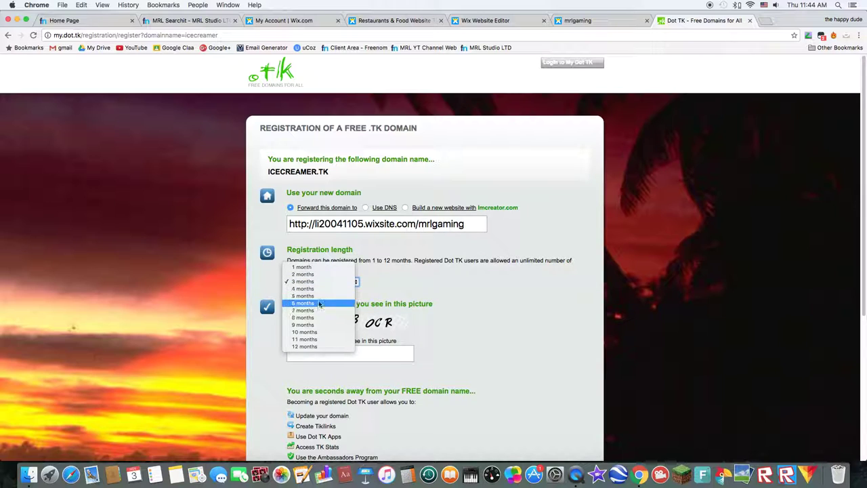
click(308, 346)
click(342, 355)
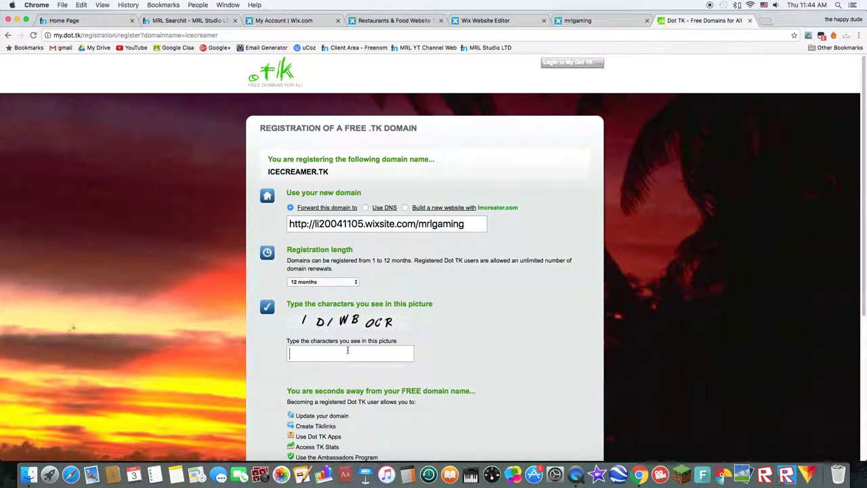
text(IDIWBOCR)
scroll(355, 357, down, 5)
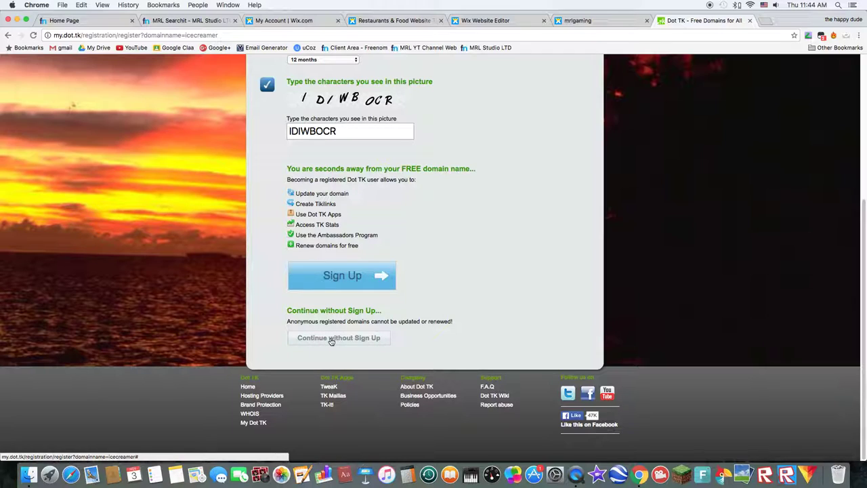
click(331, 341)
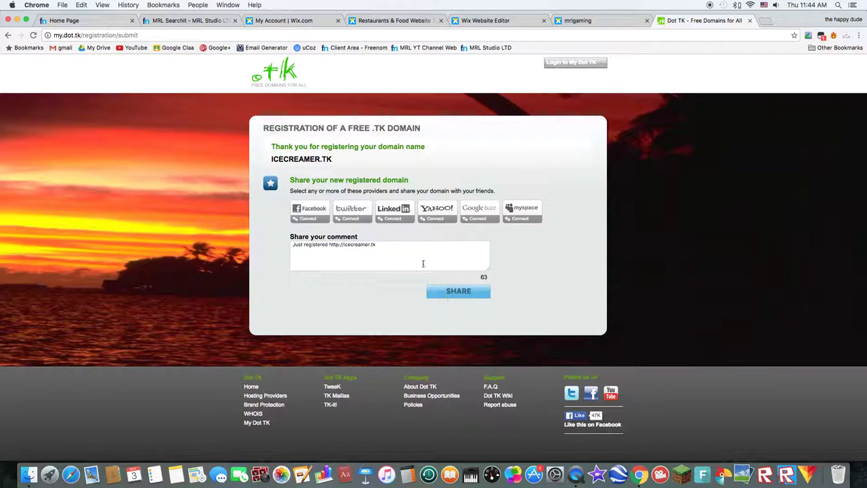
Step: Try to load the new domain in the mrlgaming tab by entering the address /icecreamer.tk
double_click(343, 247)
click(344, 247)
double_click(343, 247)
double_click(344, 247)
click(590, 21)
click(242, 35)
text(/icecreamer.tk)
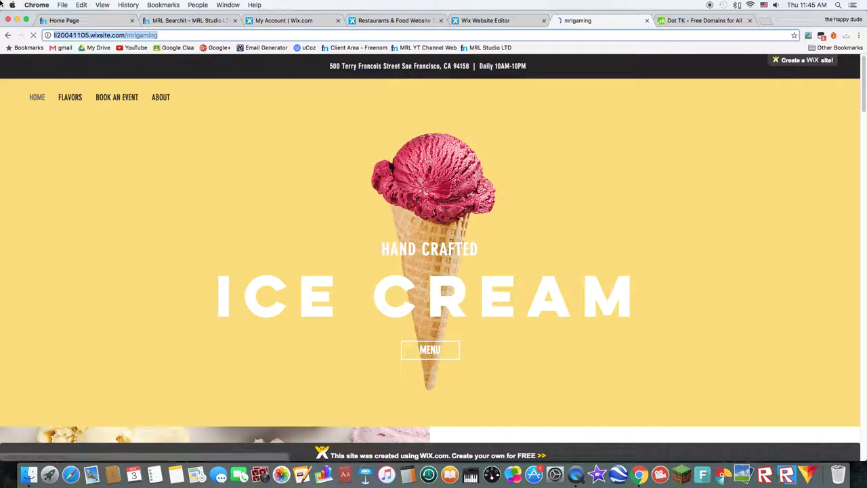
text(icecreamer.tk)
key(Return)
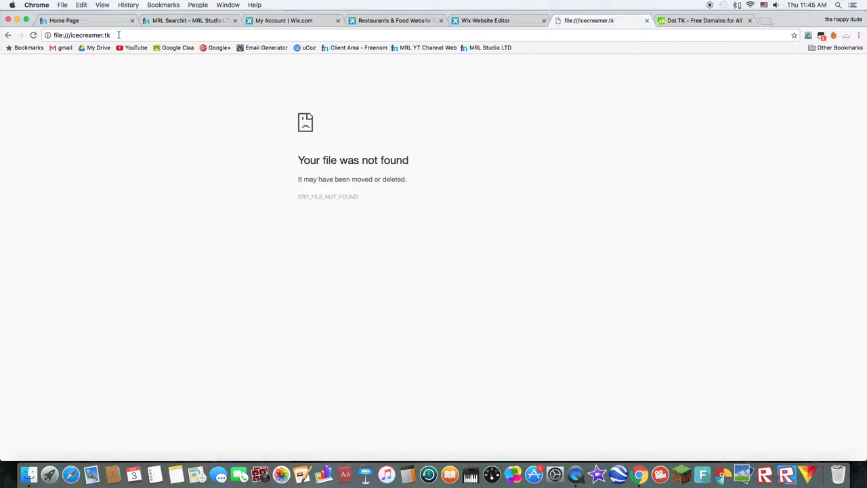
Step: Correct the address to icecreamer.tk without the leading slash and load the site through the new domain
click(119, 34)
text(/icecreamer.tk)
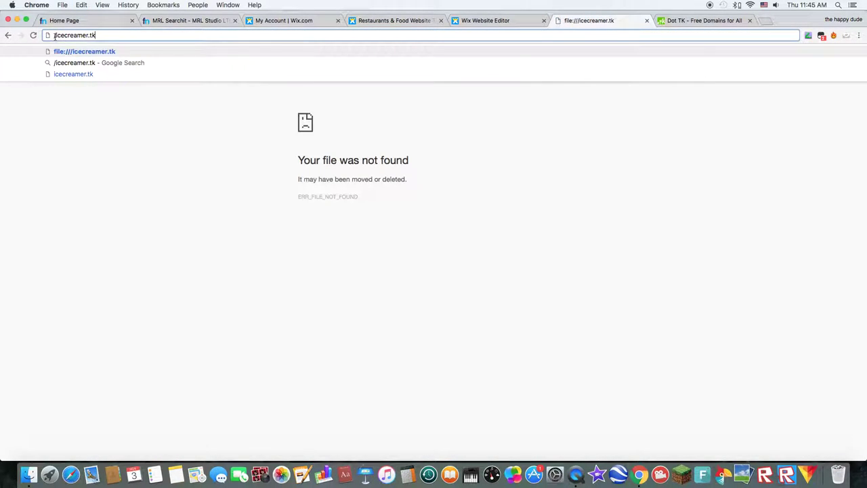
key(BackSpace)
key(super+a)
key(super+c)
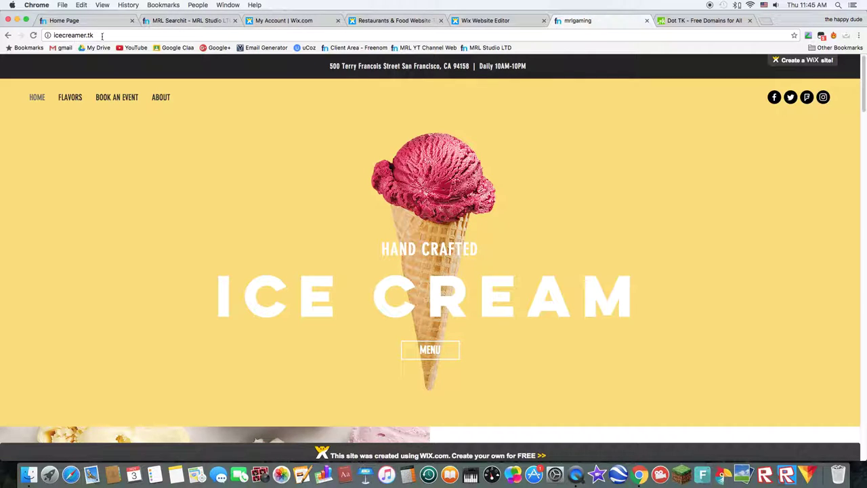
click(93, 36)
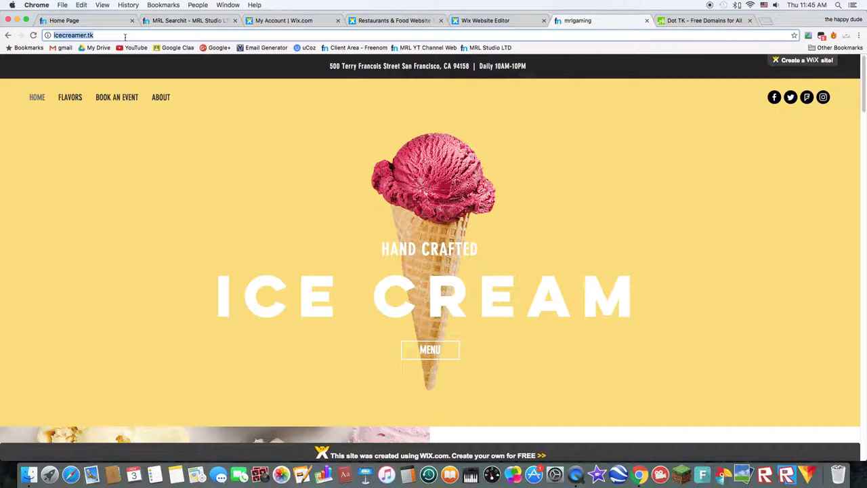
Step: Reload icecreamer.tk in the mrlgaming tab and copy the domain address
key(super+v)
key(Return)
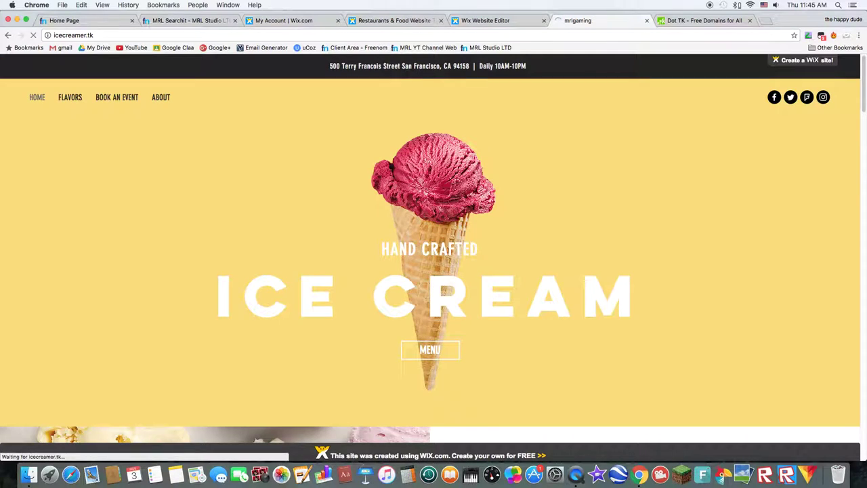
click(108, 34)
key(super+c)
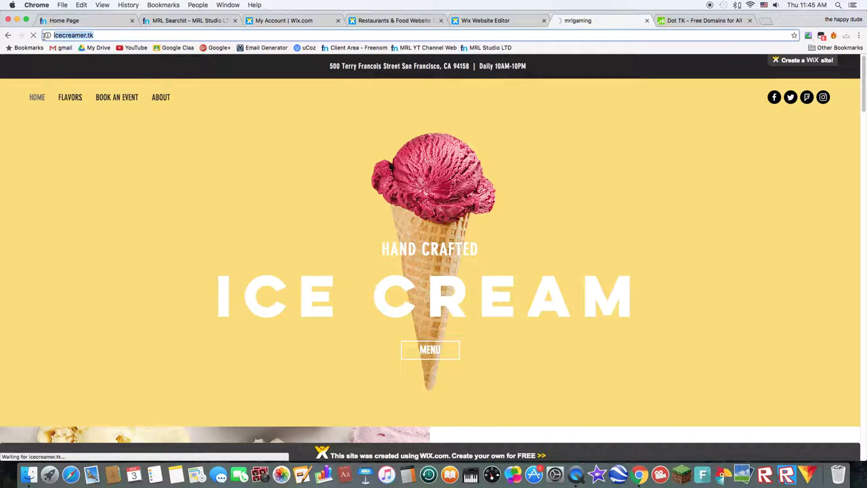
click(204, 65)
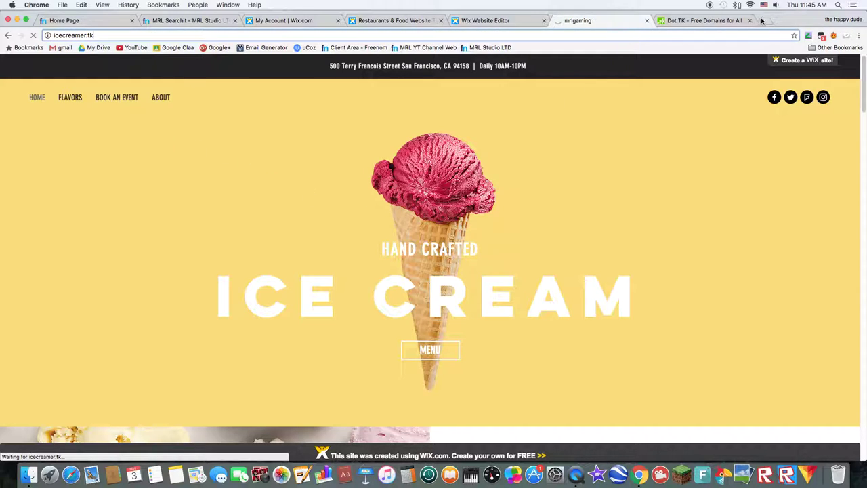
Step: Open an incognito window and load the site there through the copied address icecreamer.tk
drag(783, 15, 800, 24)
key(super+shift+n)
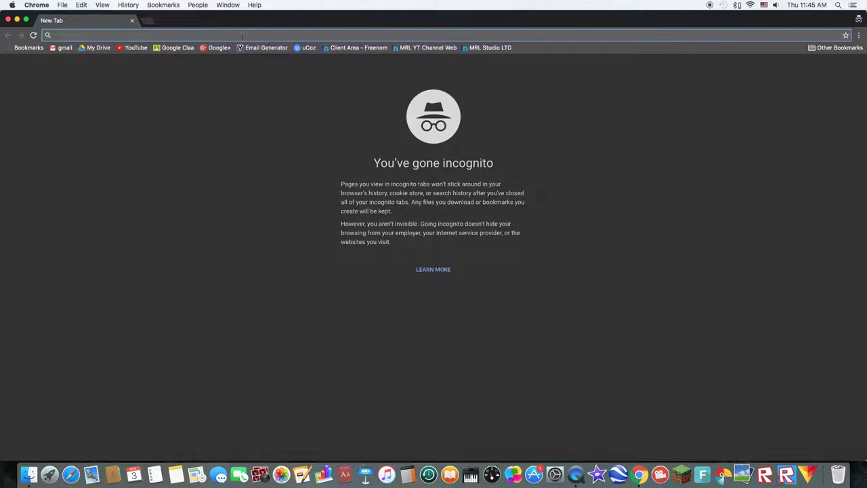
key(super+v)
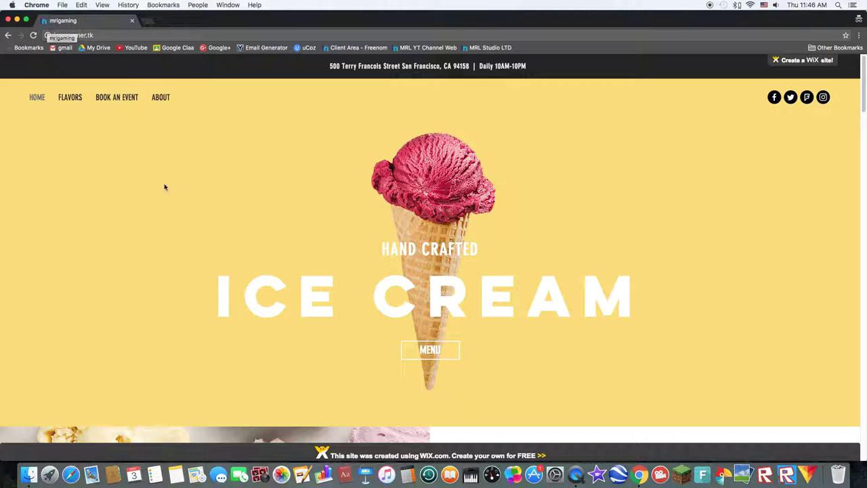
Step: Look through the home page loaded from icecreamer.tk, including its Events section, and dismiss the Java update window without installing
scroll(420, 339, down, 15)
scroll(378, 320, down, 5)
scroll(378, 319, up, 20)
scroll(356, 390, down, 20)
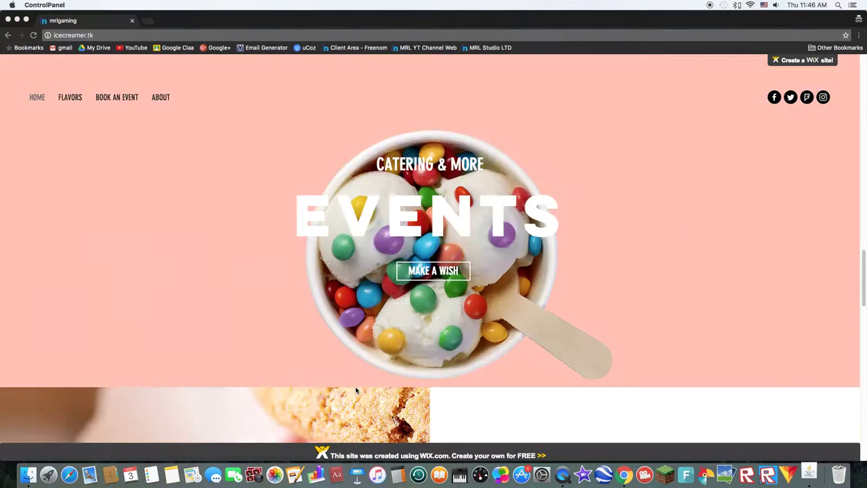
scroll(356, 391, down, 10)
scroll(354, 380, up, 12)
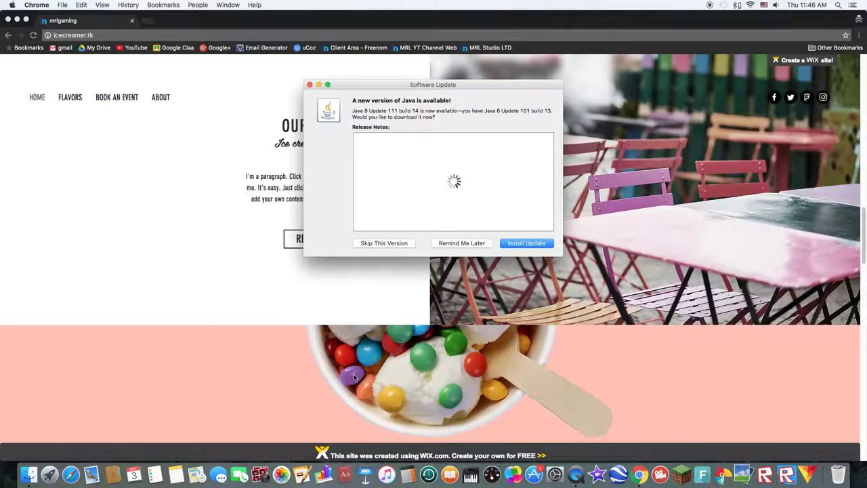
scroll(354, 378, up, 10)
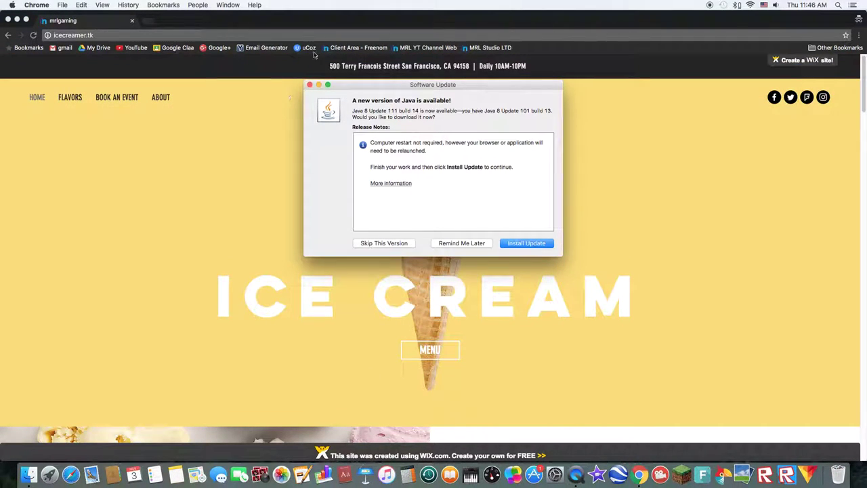
click(310, 85)
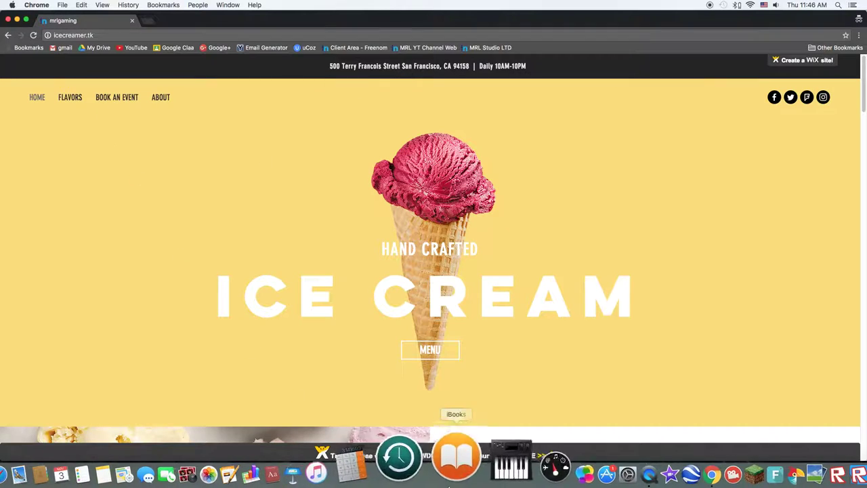
click(576, 468)
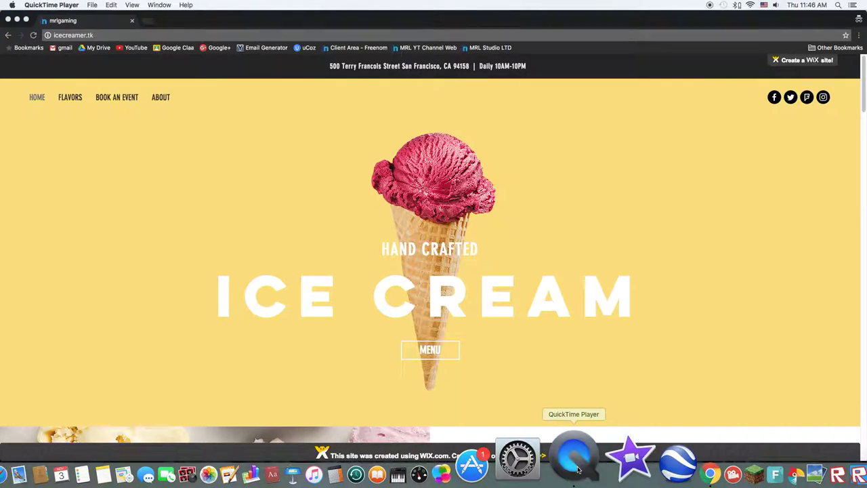
click(93, 5)
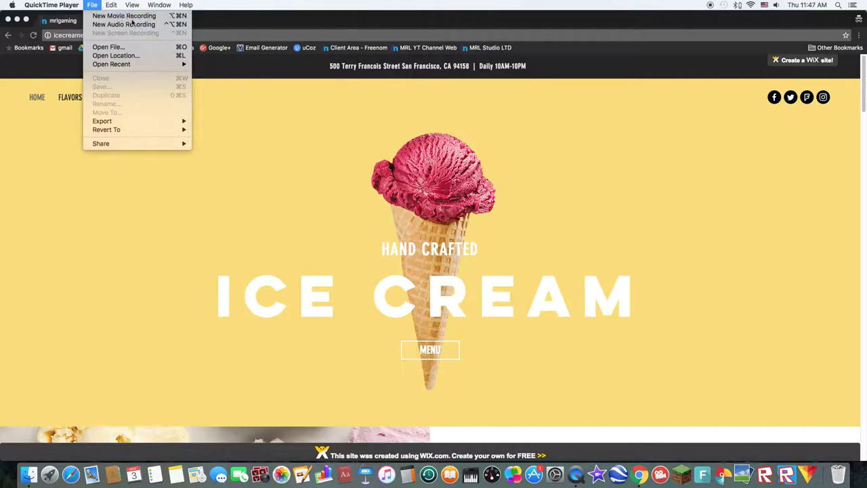
click(132, 17)
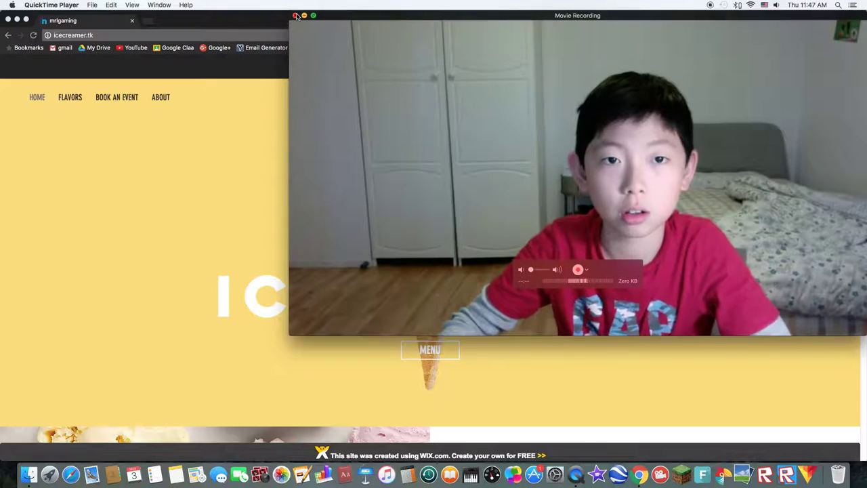
click(296, 16)
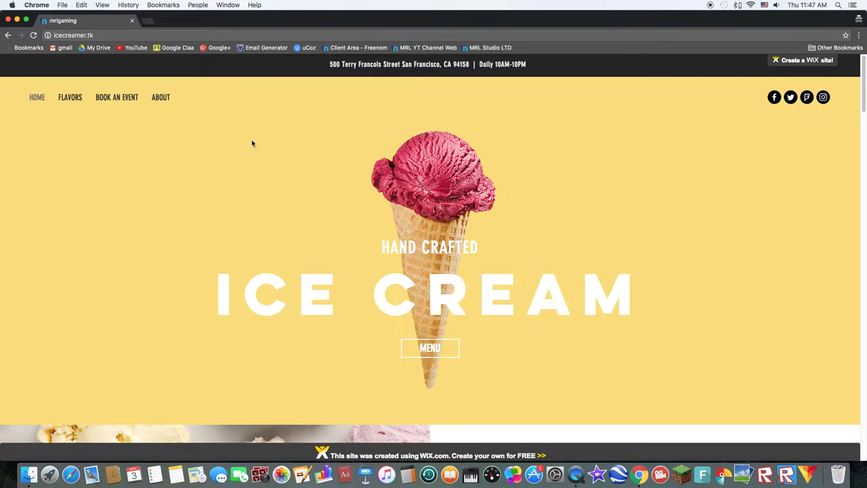
scroll(623, 189, down, 3)
scroll(633, 203, up, 3)
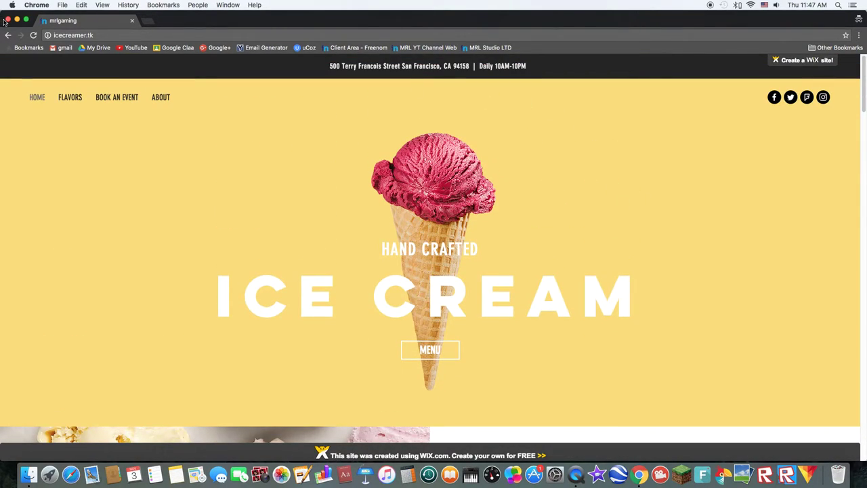